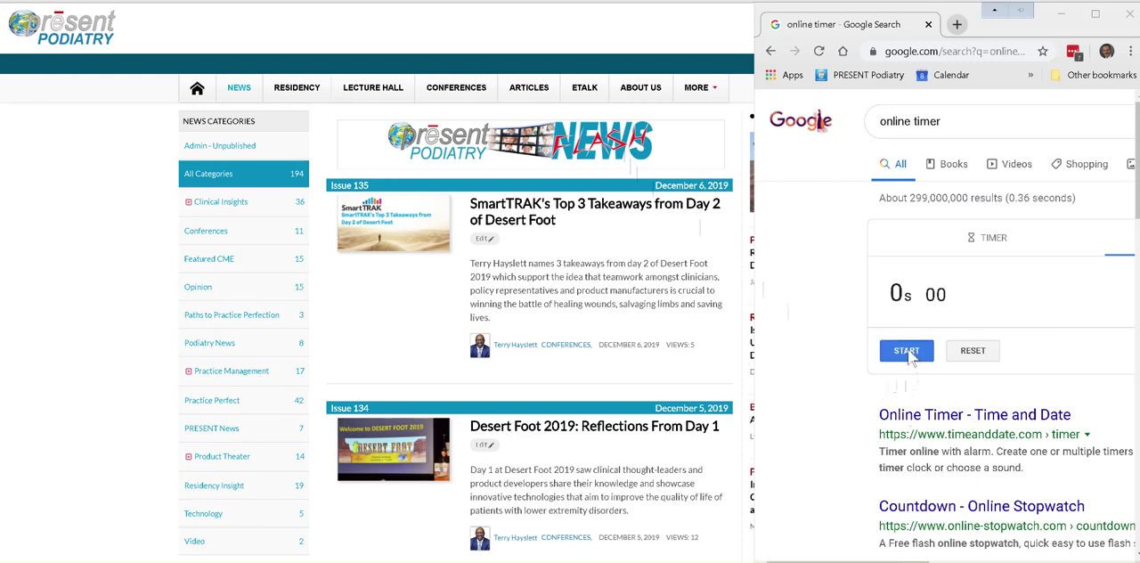
# - Stopwatch the Lecture Hall lecture list loading, stopping at about 46 seconds
pyautogui.click(907, 351)
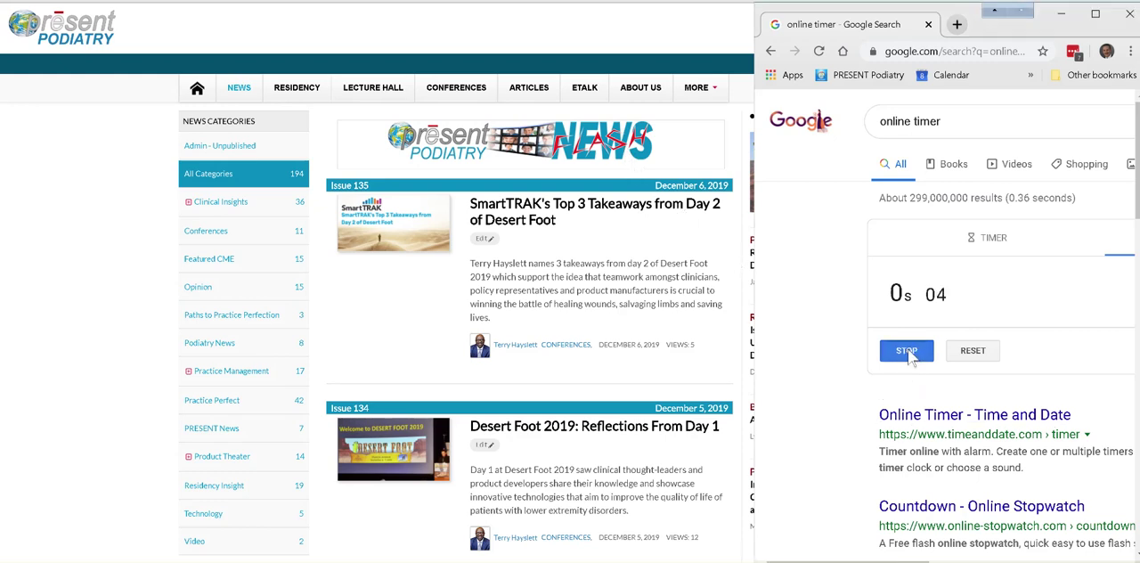
pyautogui.click(367, 89)
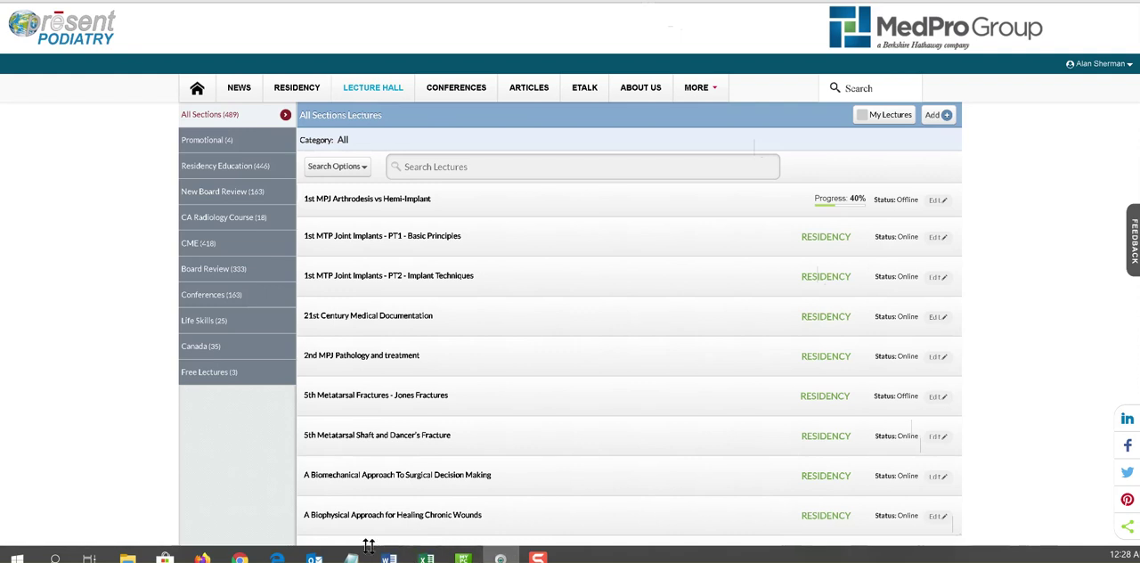
pyautogui.moveTo(239, 557)
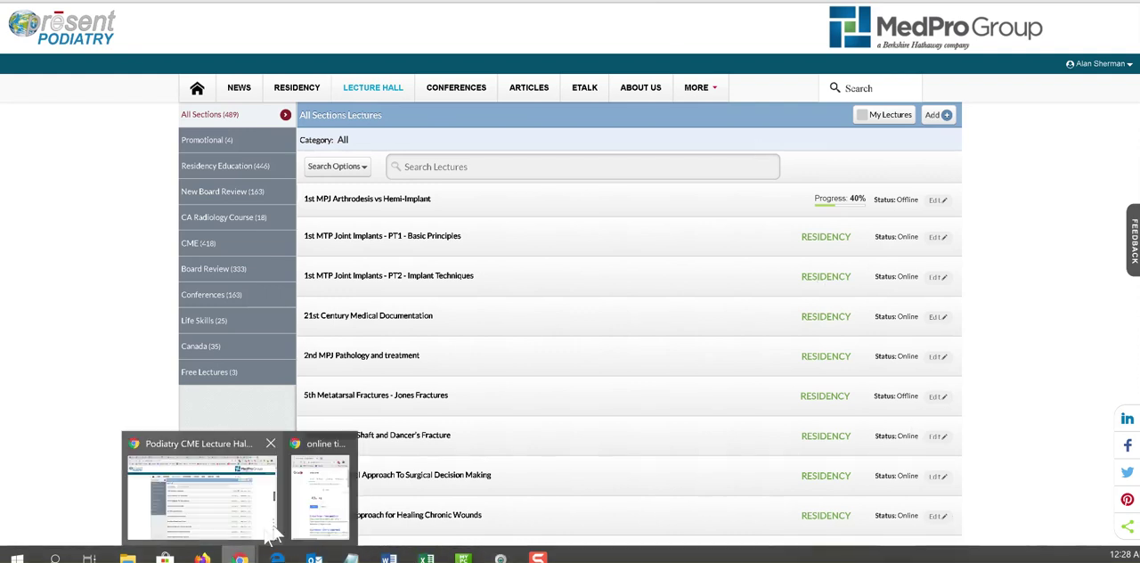
pyautogui.click(316, 499)
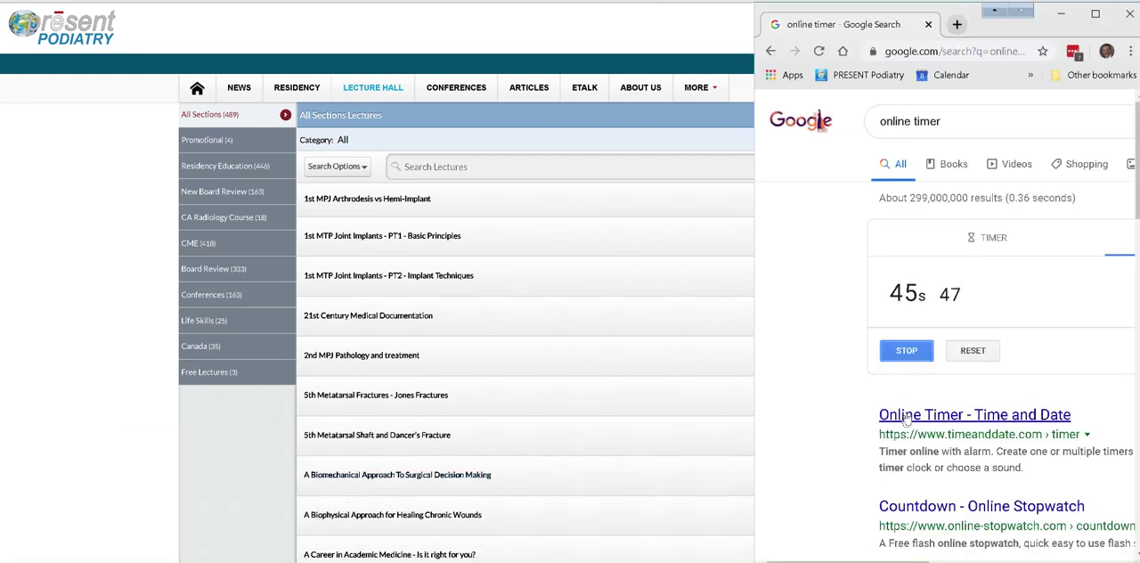
pyautogui.click(907, 350)
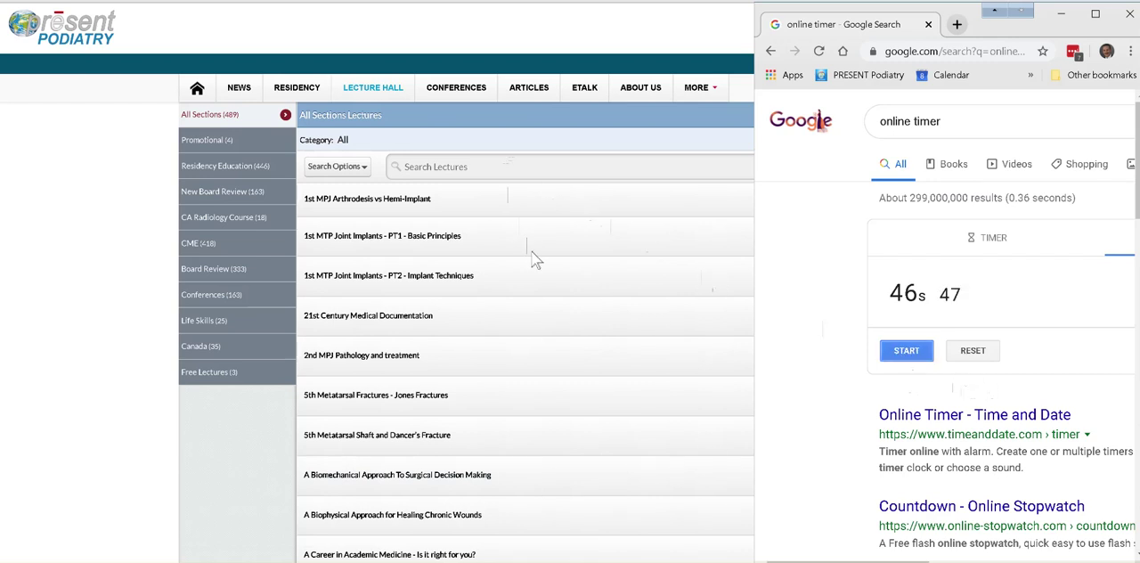
pyautogui.scroll(-3, 532, 257)
pyautogui.scroll(-5, 532, 257)
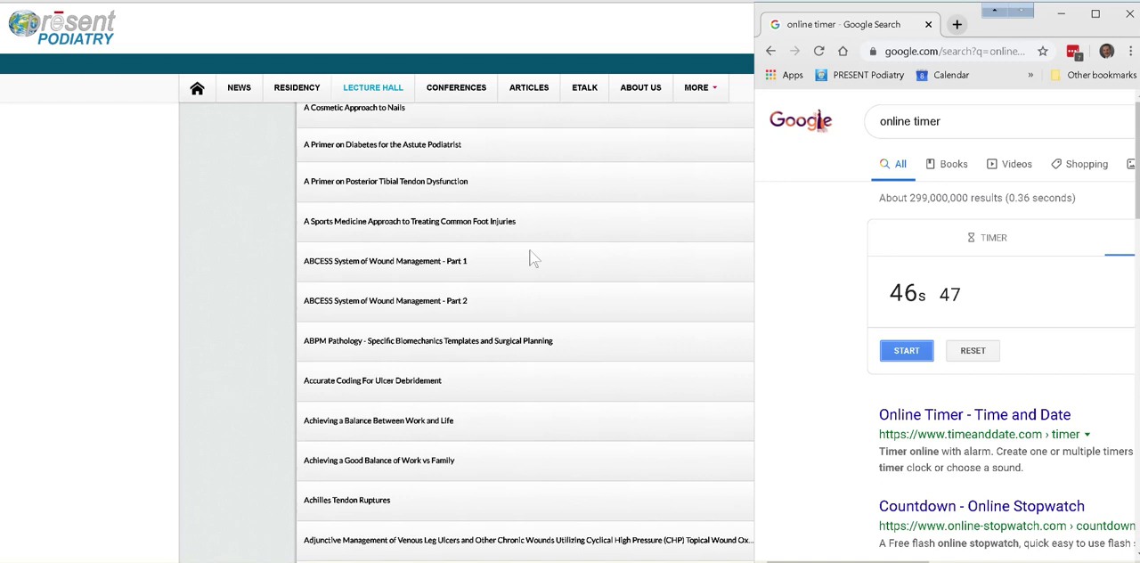
pyautogui.scroll(-1, 532, 256)
pyautogui.scroll(-5, 532, 256)
pyautogui.scroll(-5, 532, 256)
pyautogui.scroll(-5, 532, 257)
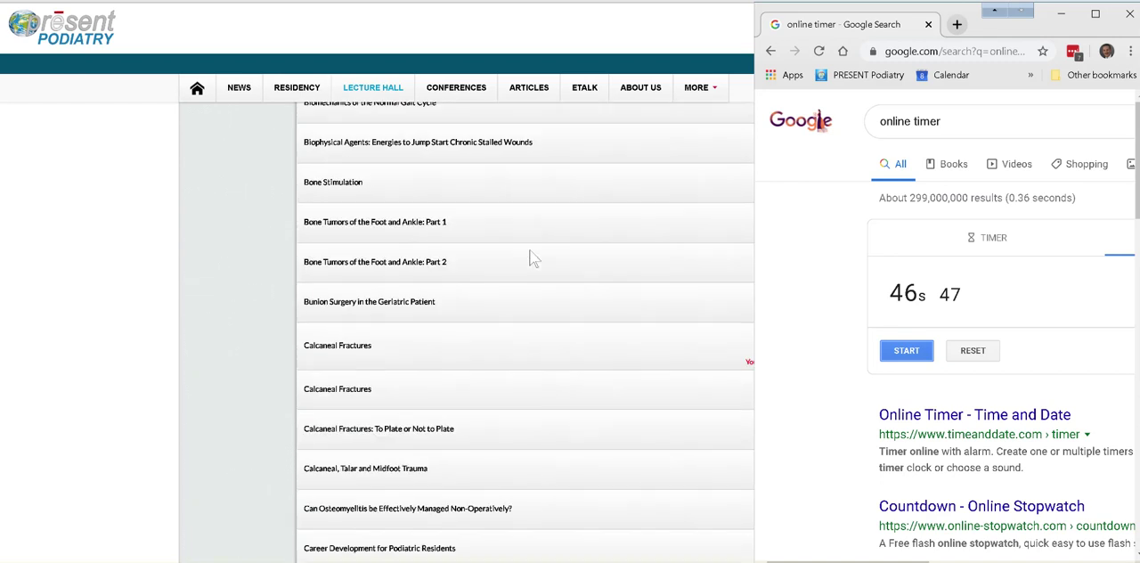
pyautogui.scroll(-5, 532, 257)
pyautogui.scroll(-5, 532, 257)
pyautogui.scroll(-5, 532, 257)
pyautogui.scroll(-5, 532, 257)
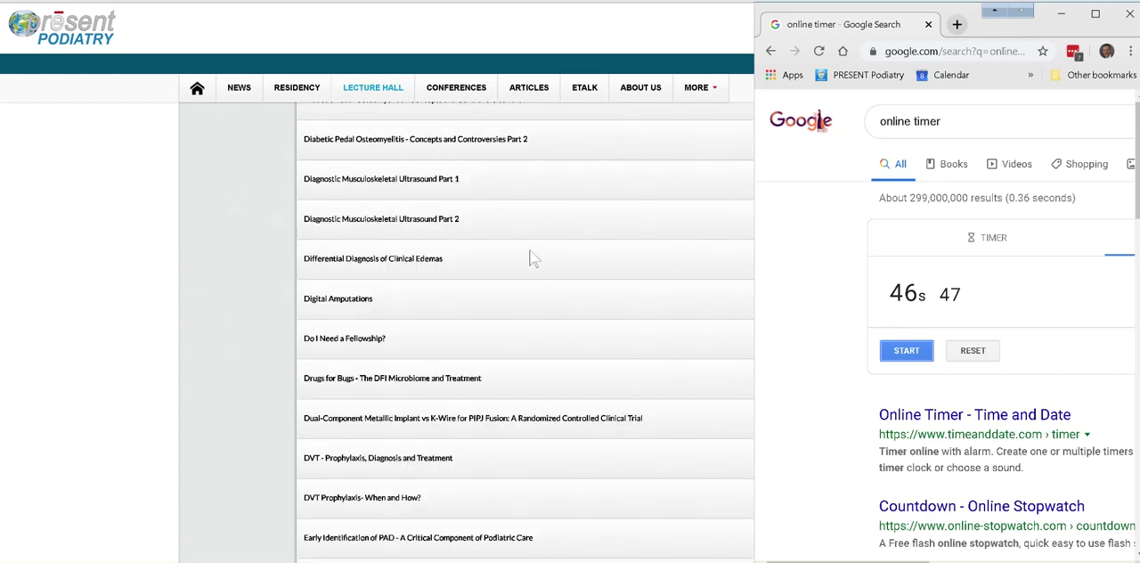
pyautogui.scroll(-5, 532, 257)
pyautogui.scroll(-5, 532, 257)
pyautogui.scroll(-5, 532, 257)
pyautogui.scroll(-5, 532, 257)
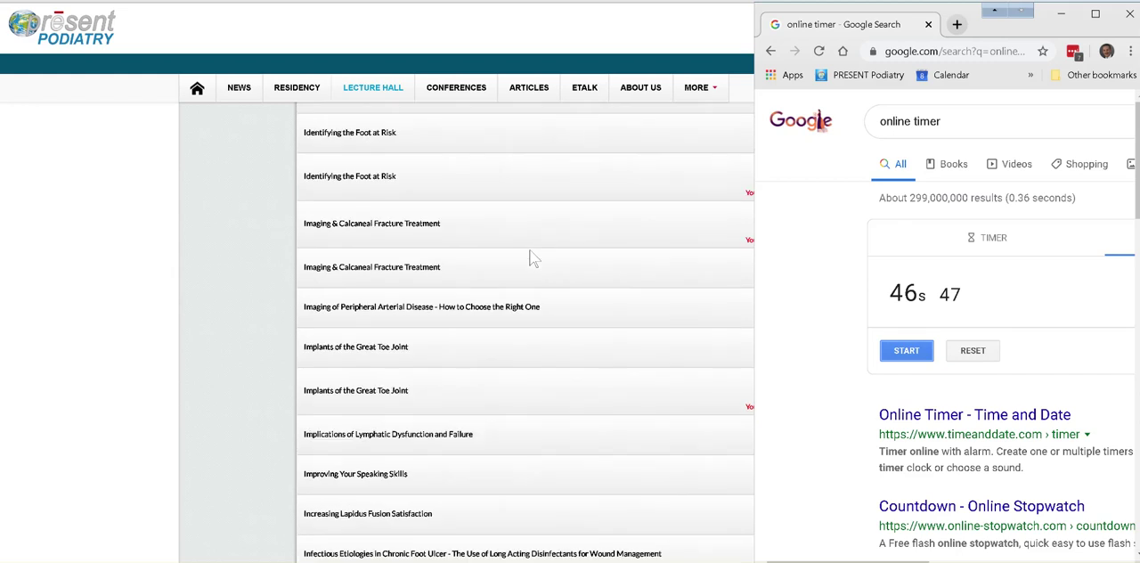
pyautogui.scroll(-5, 532, 256)
pyautogui.scroll(-5, 532, 256)
pyautogui.scroll(-5, 532, 257)
pyautogui.scroll(-5, 531, 257)
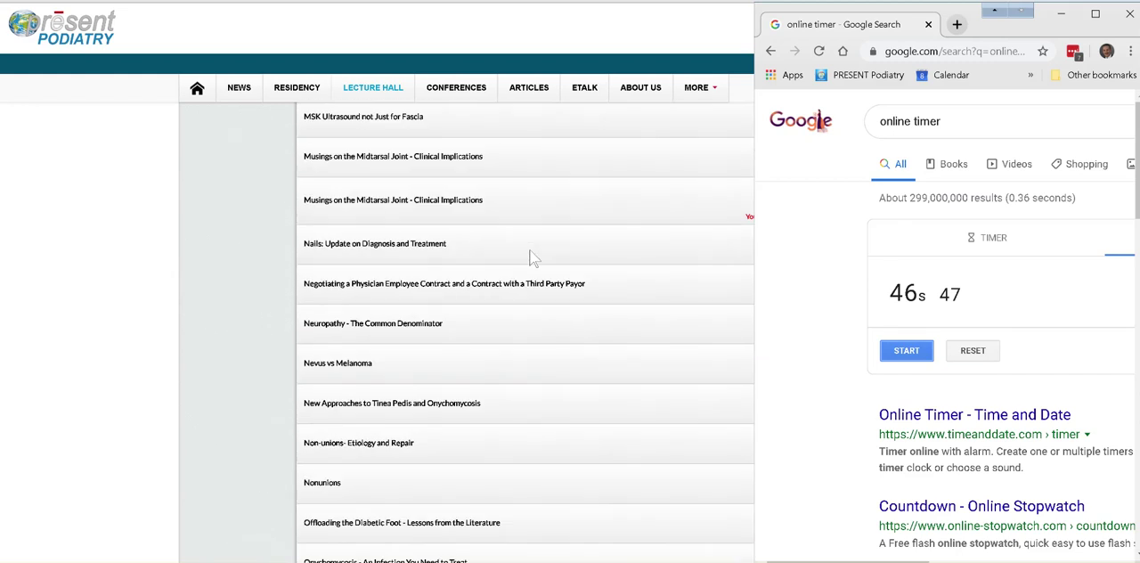
pyautogui.scroll(-5, 532, 257)
pyautogui.scroll(-5, 532, 257)
pyautogui.scroll(5, 532, 257)
pyautogui.scroll(5, 532, 257)
pyautogui.scroll(5, 532, 257)
pyautogui.scroll(5, 532, 257)
pyautogui.scroll(5, 532, 256)
pyautogui.scroll(5, 532, 257)
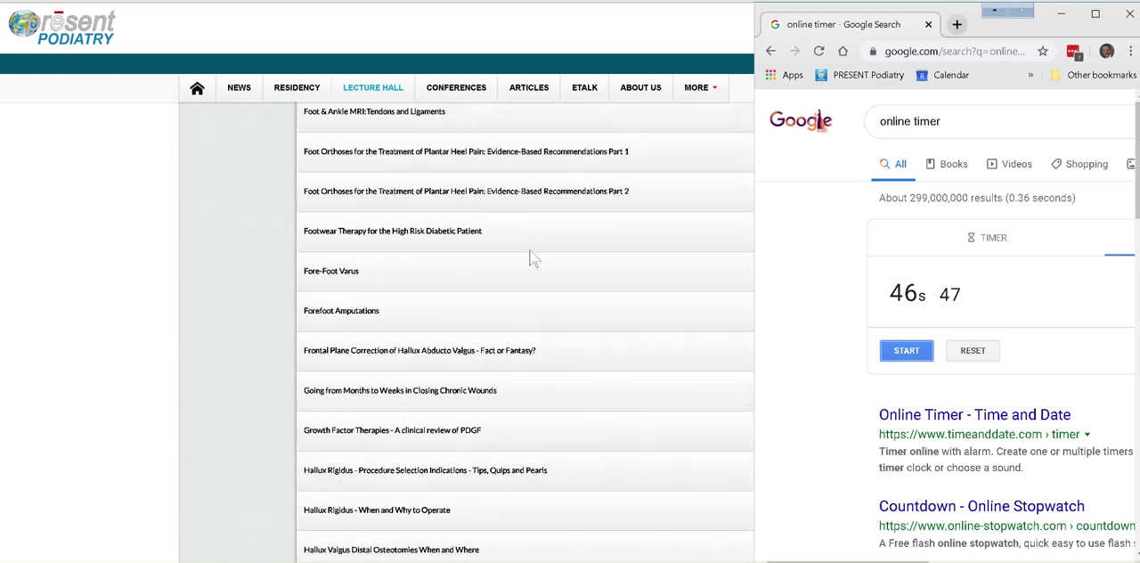
pyautogui.scroll(5, 532, 256)
pyautogui.scroll(5, 532, 257)
pyautogui.scroll(5, 531, 257)
pyautogui.scroll(5, 532, 257)
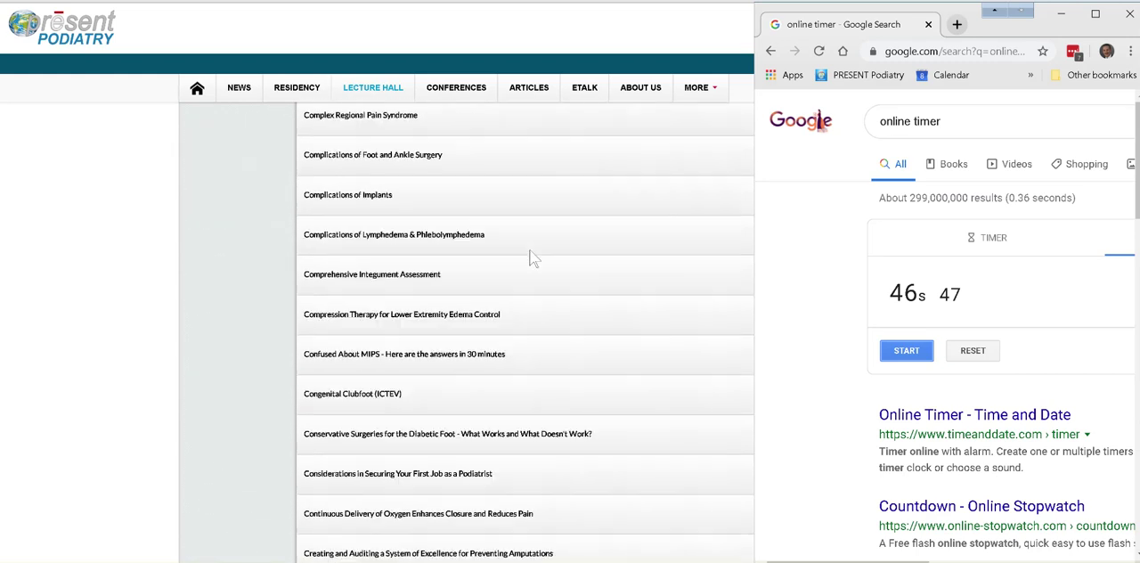
pyautogui.scroll(5, 531, 257)
pyautogui.scroll(5, 532, 257)
pyautogui.scroll(5, 532, 257)
pyautogui.scroll(5, 532, 257)
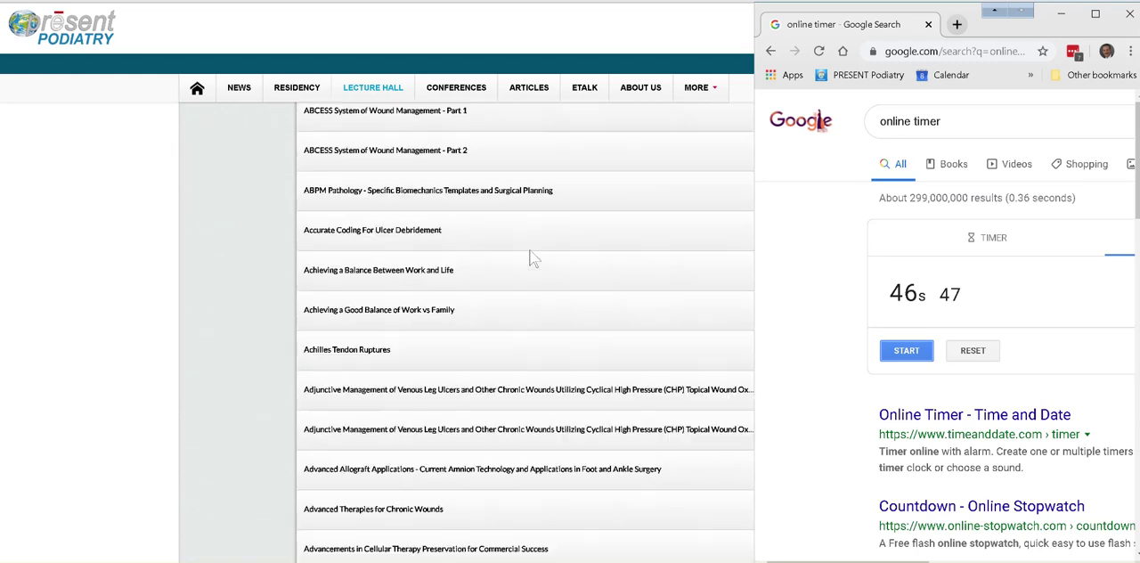
pyautogui.scroll(5, 532, 256)
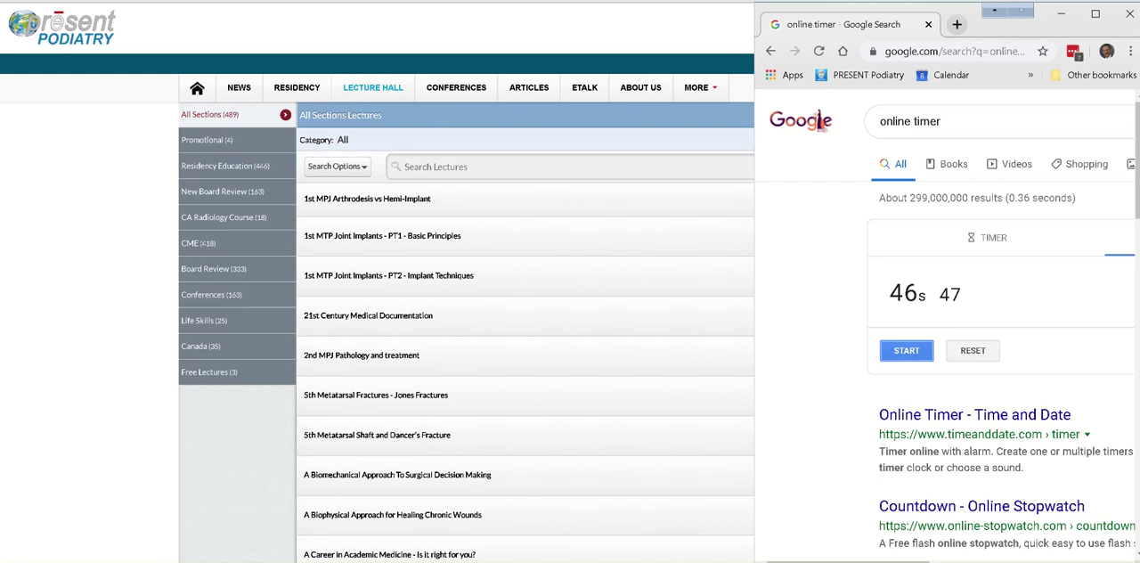
pyautogui.hotkey('alt', 'Tab')
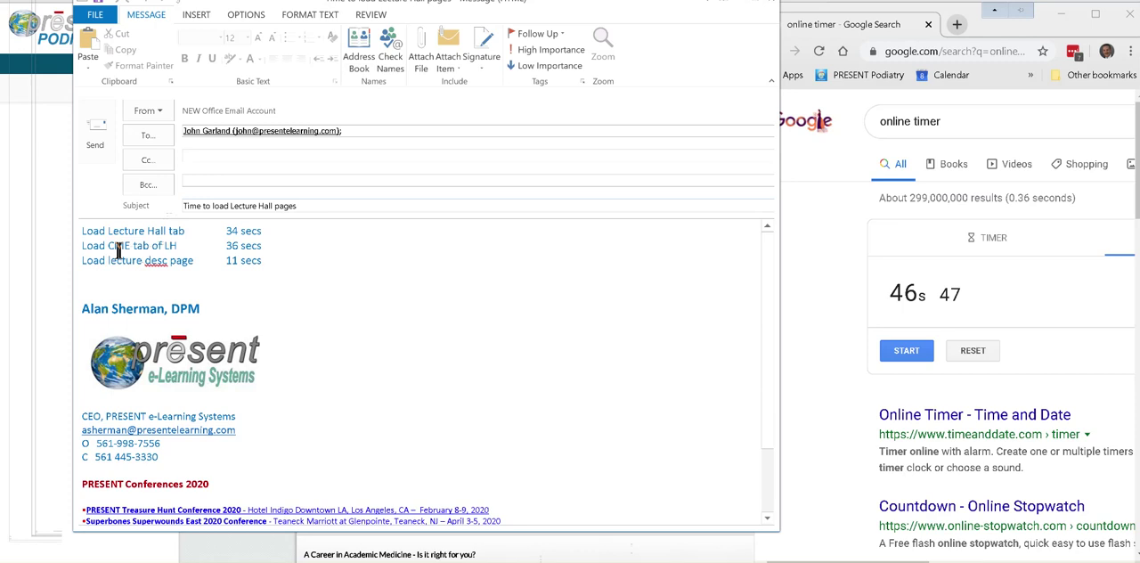
pyautogui.click(270, 17)
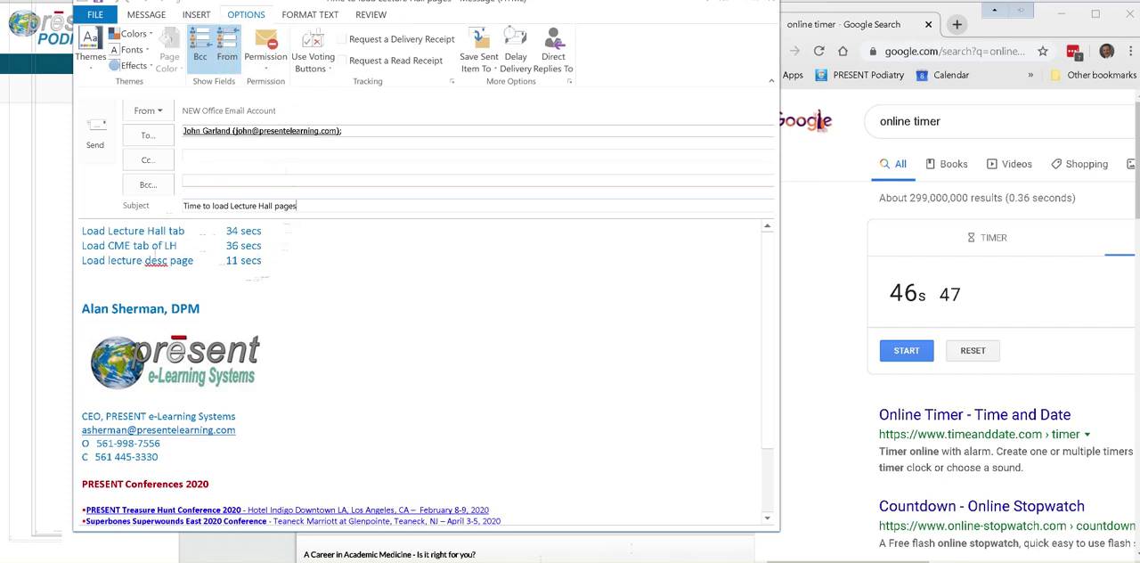
pyautogui.click(302, 16)
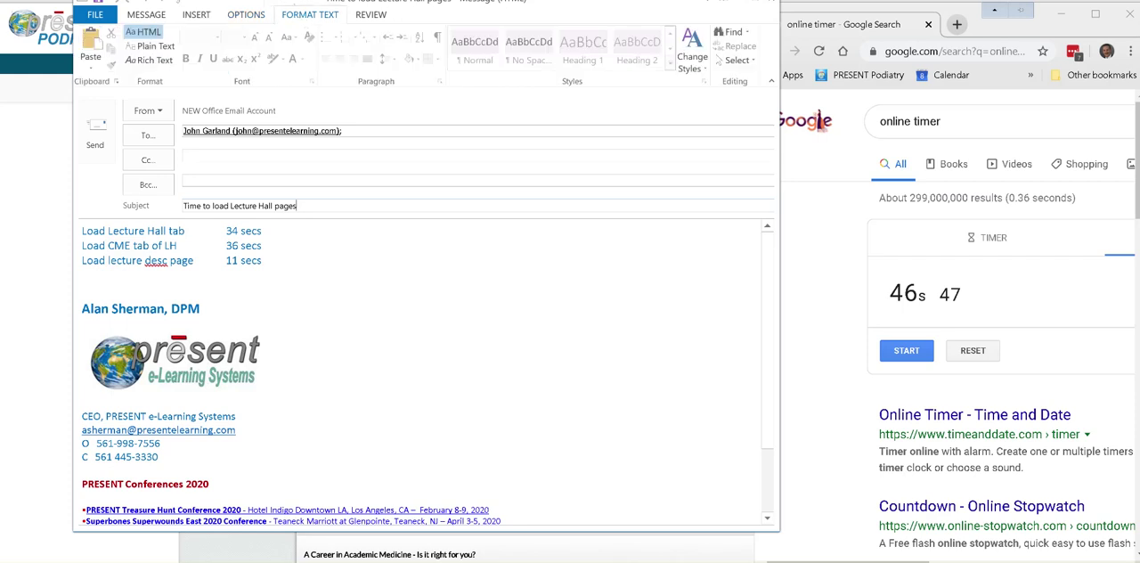